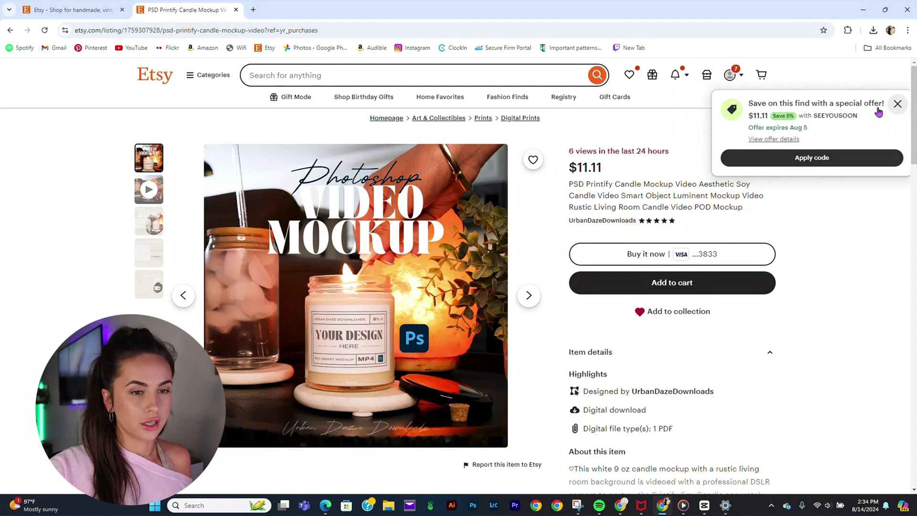
Step: Download the purchased mockup's PDF from the Etsy Purchases list
{"action": "left_click", "coordinate": [883, 103]}
{"action": "left_click", "coordinate": [729, 75]}
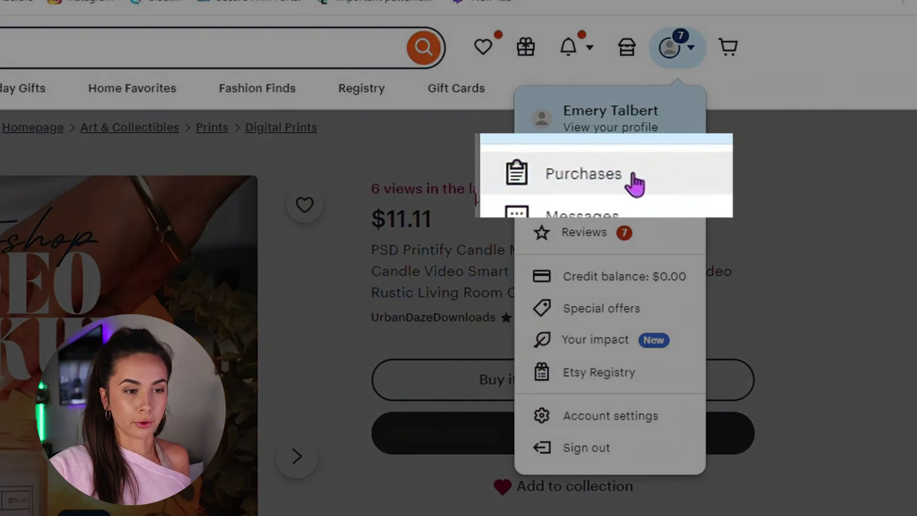
{"action": "left_click", "coordinate": [667, 146]}
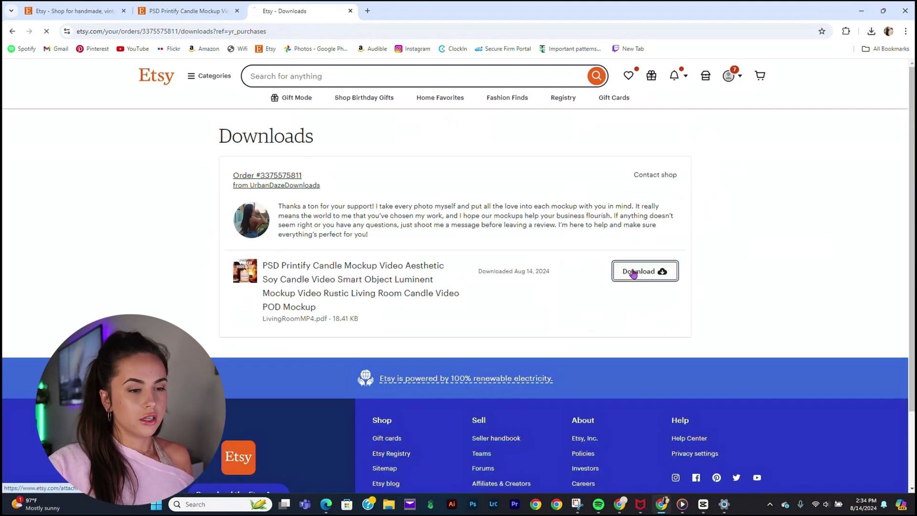
{"action": "left_click", "coordinate": [641, 271]}
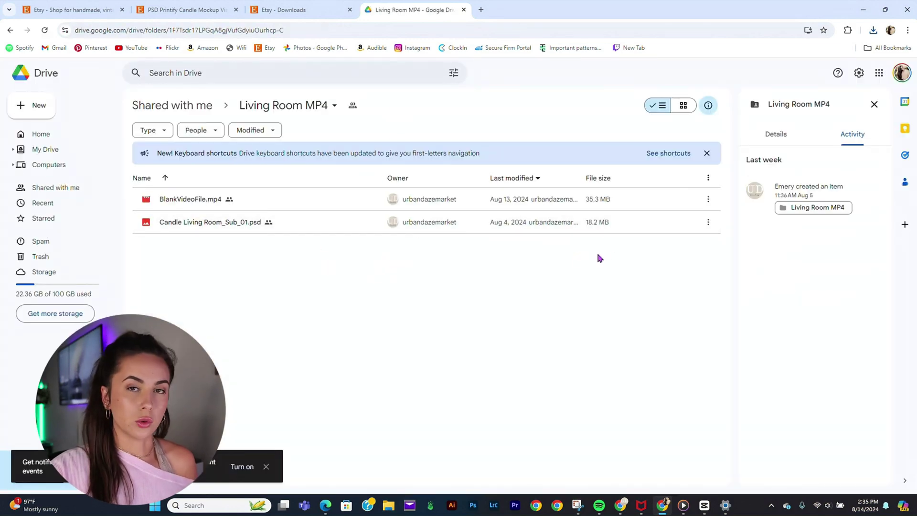
Step: Download the Candle Living Room PSD and BlankVideoFile.mp4 from the shared Drive folder
{"action": "left_click", "coordinate": [657, 224]}
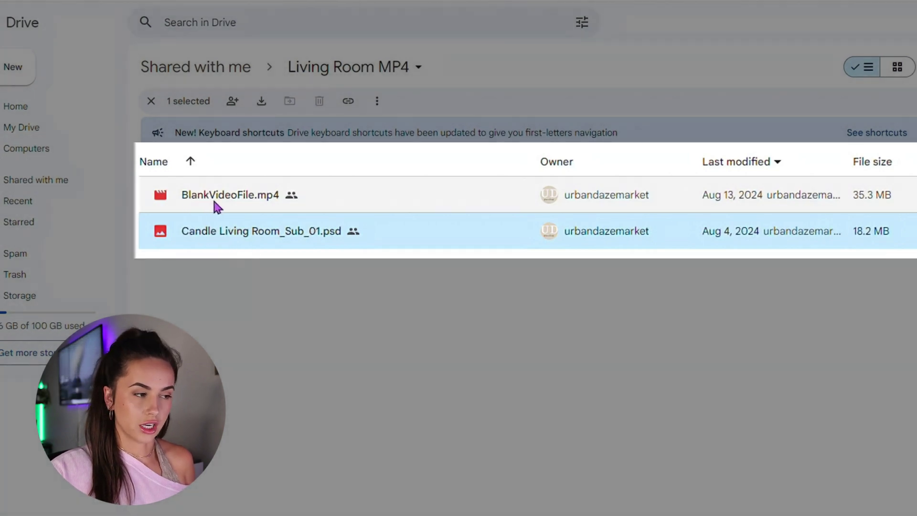
{"action": "left_click", "coordinate": [655, 202]}
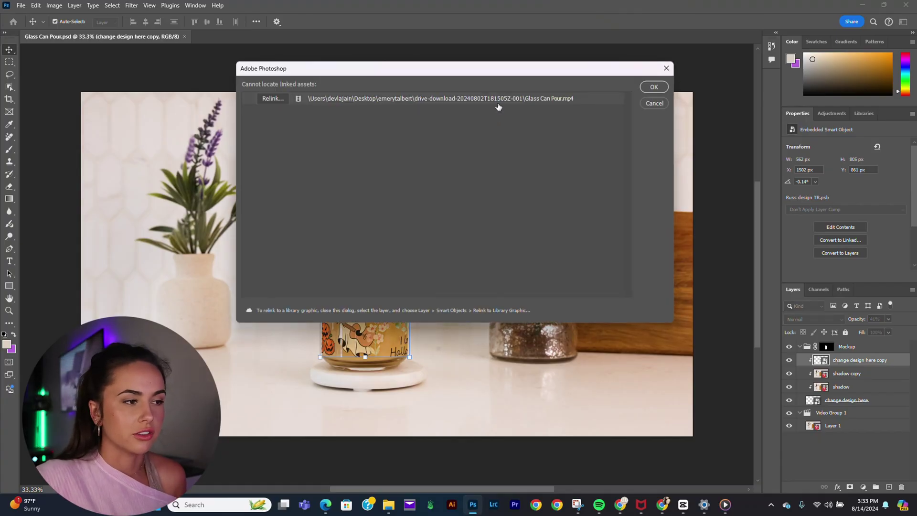
Step: Relink the missing asset to Copy of Glass Can Pour.mp4 so the mockup displays fully
{"action": "left_click", "coordinate": [329, 133]}
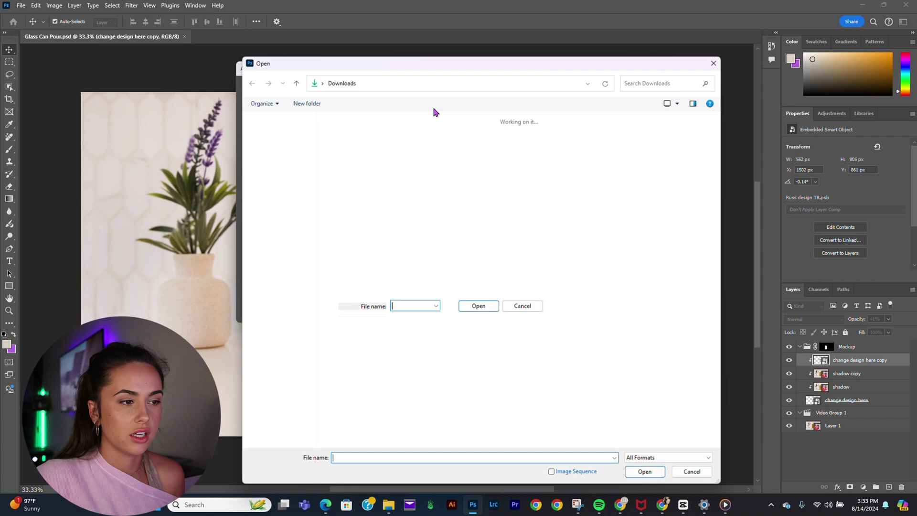
{"action": "double_click", "coordinate": [386, 208]}
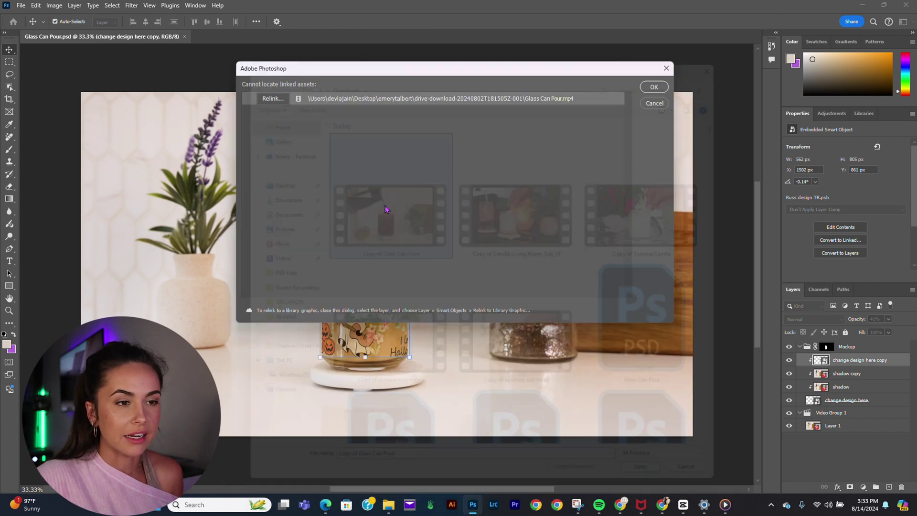
{"action": "left_click", "coordinate": [654, 87]}
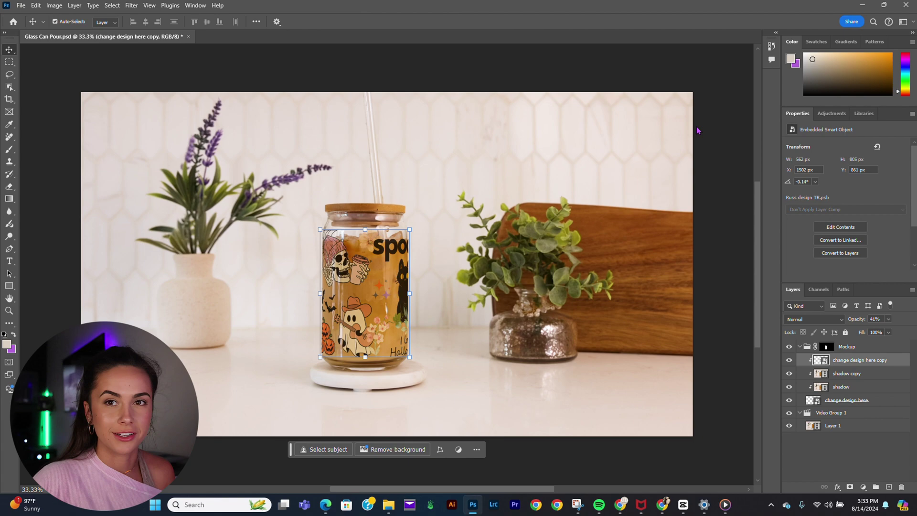
{"action": "left_click", "coordinate": [695, 128]}
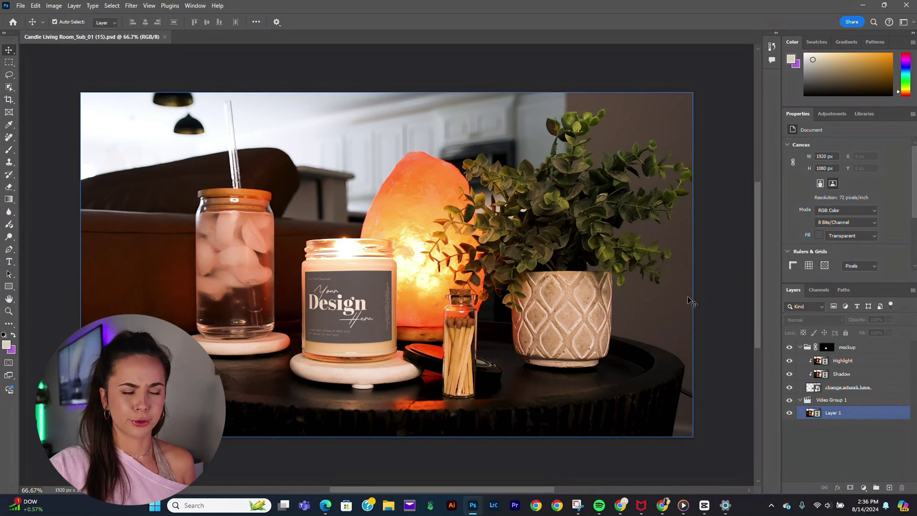
Step: Open the 'change artwork here' smart object as its own document
{"action": "left_click", "coordinate": [895, 387]}
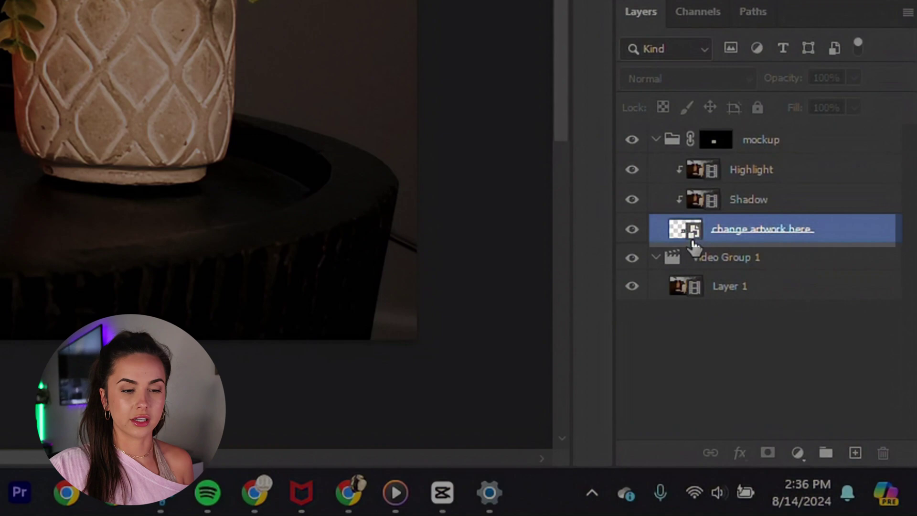
{"action": "double_click", "coordinate": [676, 230]}
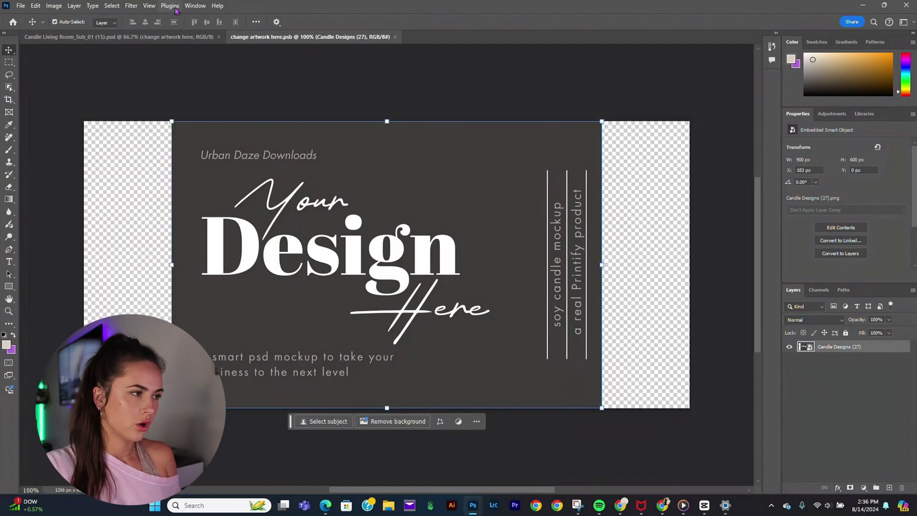
Step: Place the new YOUR DESIGN HERE label PNG as embedded, save the smart object and close it
{"action": "left_click", "coordinate": [22, 6]}
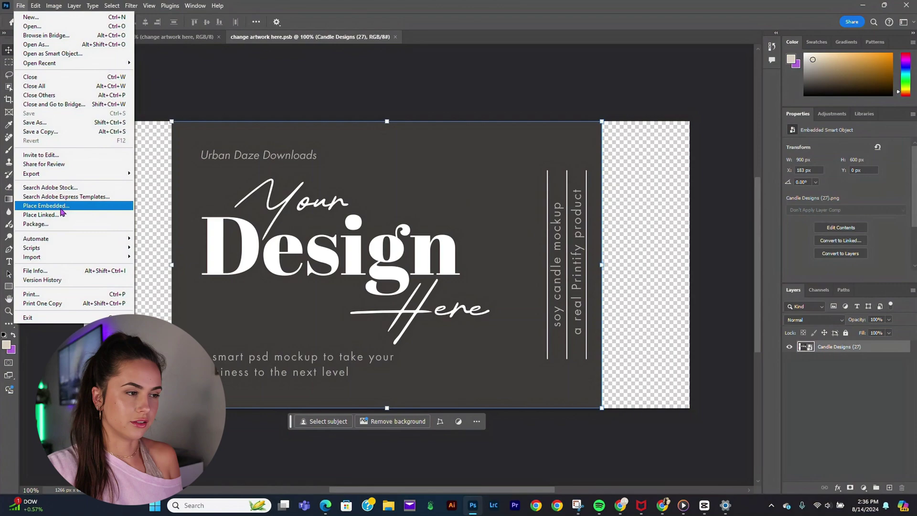
{"action": "left_click", "coordinate": [62, 206]}
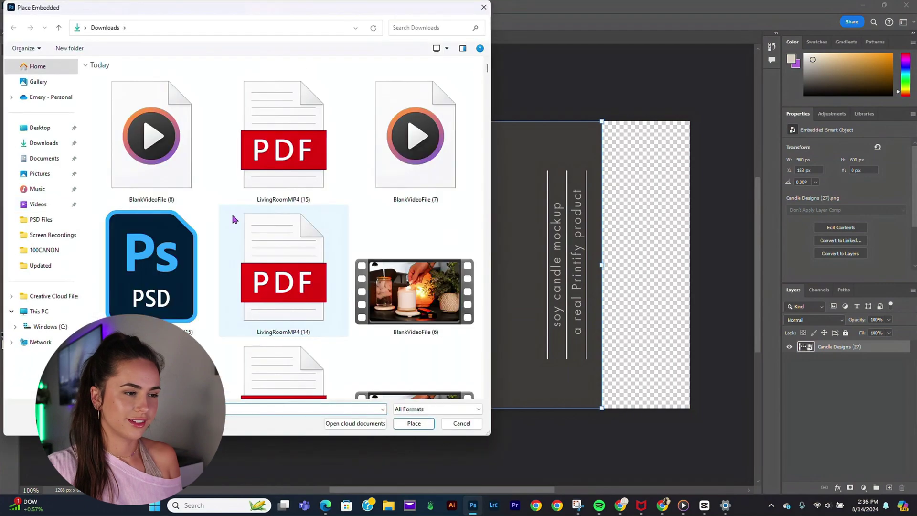
{"action": "scroll", "coordinate": [232, 218], "scroll_direction": "down", "scroll_amount": 1}
{"action": "scroll", "coordinate": [232, 219], "scroll_direction": "down", "scroll_amount": 1}
{"action": "scroll", "coordinate": [233, 217], "scroll_direction": "down", "scroll_amount": 1}
{"action": "scroll", "coordinate": [233, 217], "scroll_direction": "down", "scroll_amount": 1}
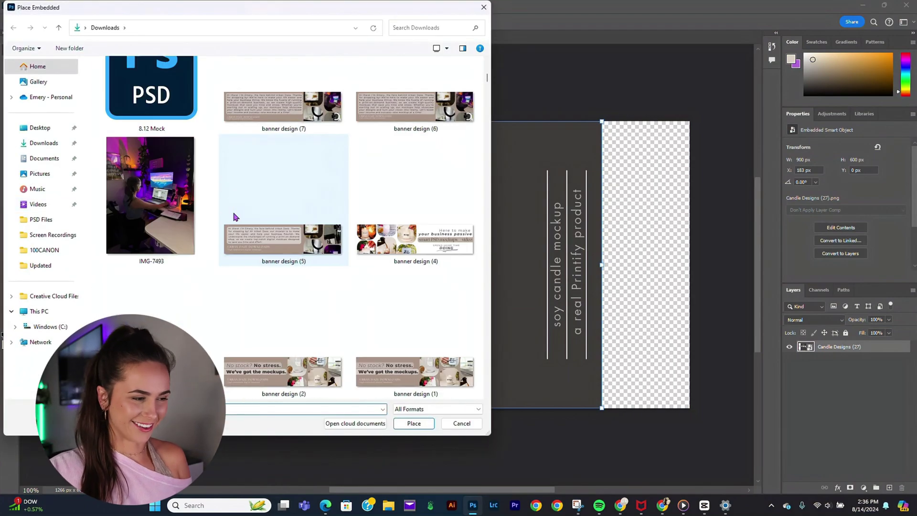
{"action": "scroll", "coordinate": [232, 217], "scroll_direction": "down", "scroll_amount": 1}
{"action": "scroll", "coordinate": [233, 216], "scroll_direction": "down", "scroll_amount": 1}
{"action": "scroll", "coordinate": [233, 216], "scroll_direction": "down", "scroll_amount": 1}
{"action": "scroll", "coordinate": [234, 217], "scroll_direction": "down", "scroll_amount": 1}
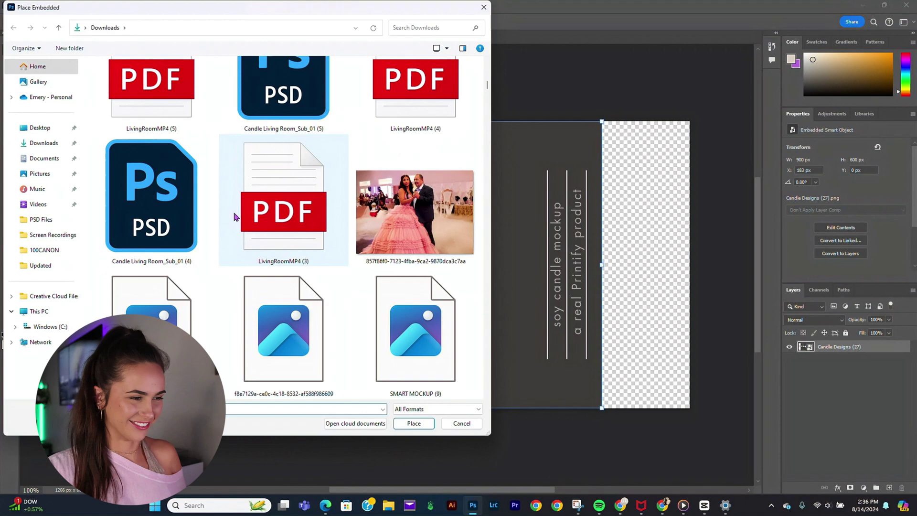
{"action": "scroll", "coordinate": [233, 217], "scroll_direction": "down", "scroll_amount": 1}
{"action": "scroll", "coordinate": [234, 216], "scroll_direction": "down", "scroll_amount": 1}
{"action": "scroll", "coordinate": [170, 105], "scroll_direction": "up", "scroll_amount": 1}
{"action": "double_click", "coordinate": [170, 105]}
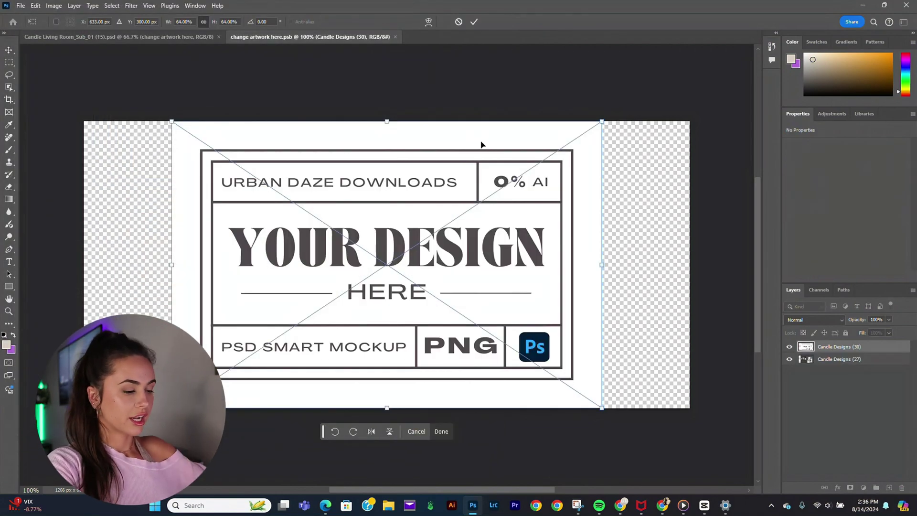
{"action": "key", "text": "Return"}
{"action": "key", "text": "ctrl+s"}
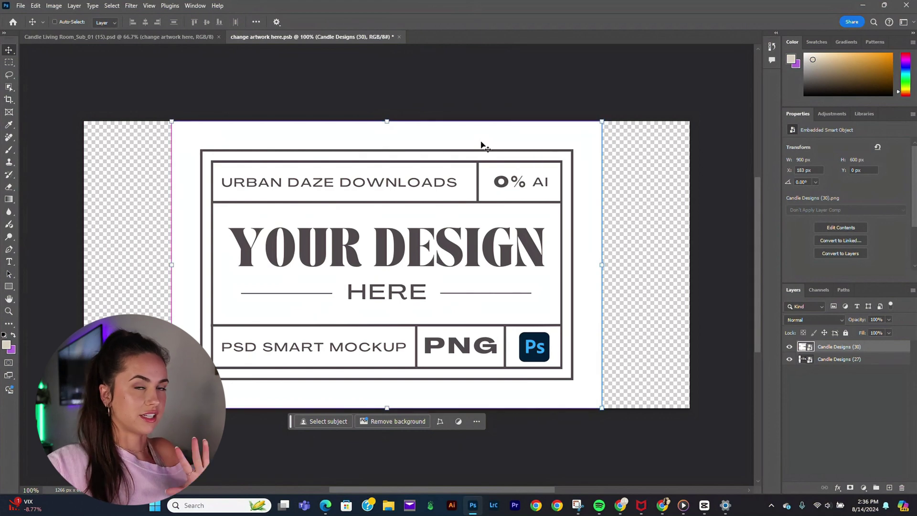
{"action": "left_click", "coordinate": [399, 38]}
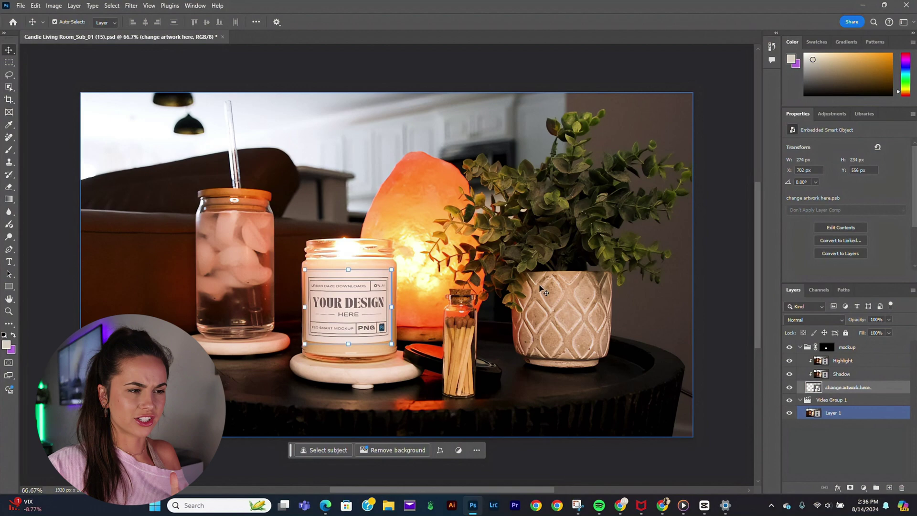
Step: Render the mockup video as H.264 High Quality at 1920×1080 via Export > Render Video
{"action": "left_click", "coordinate": [702, 216]}
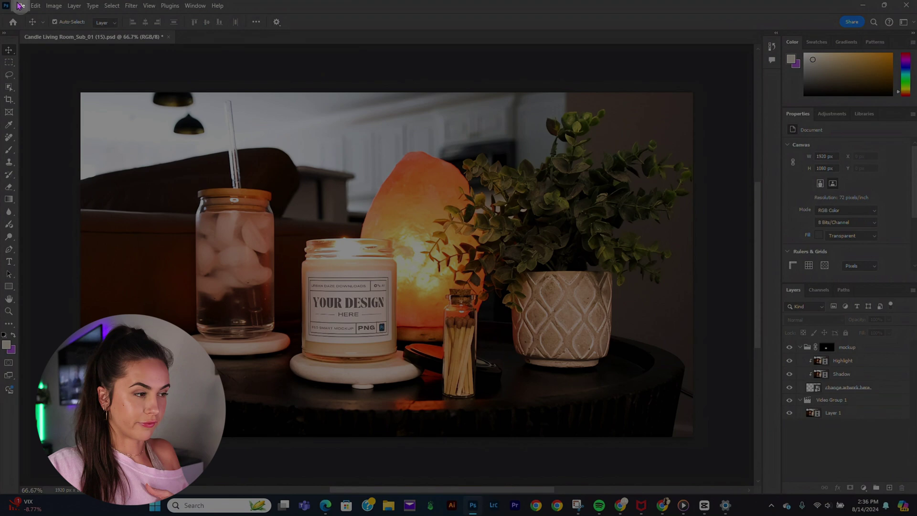
{"action": "left_click", "coordinate": [20, 6]}
{"action": "mouse_move", "coordinate": [65, 173]}
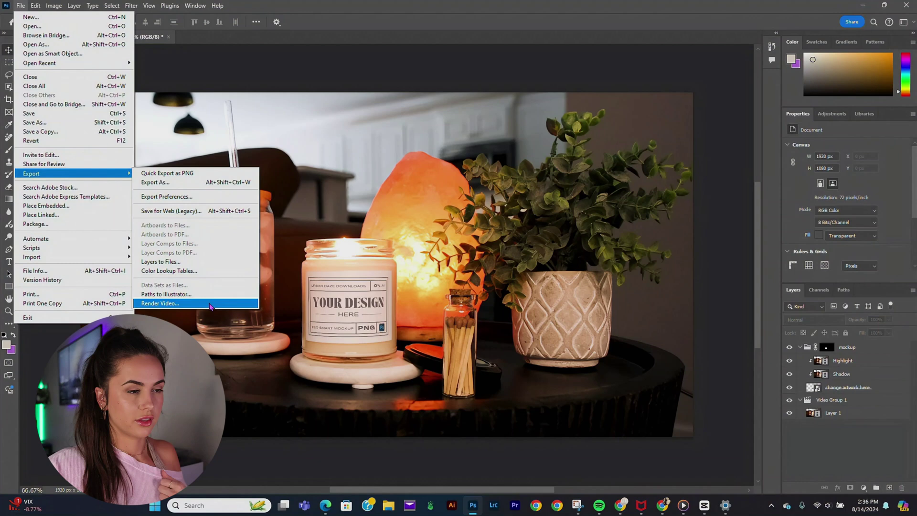
{"action": "left_click", "coordinate": [210, 304]}
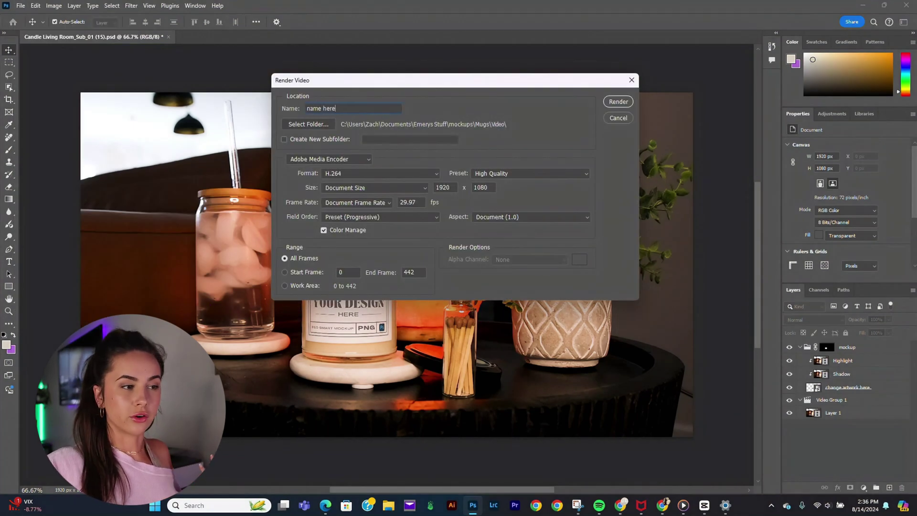
{"action": "left_click", "coordinate": [614, 105]}
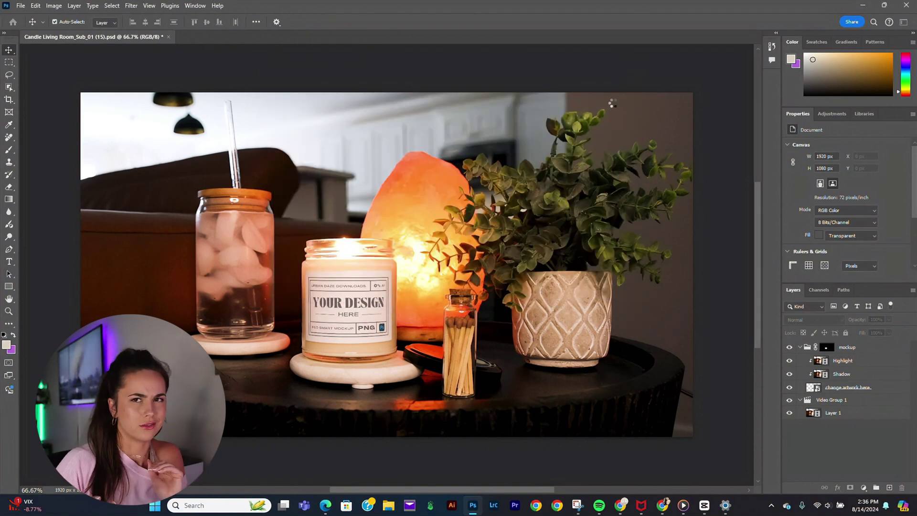